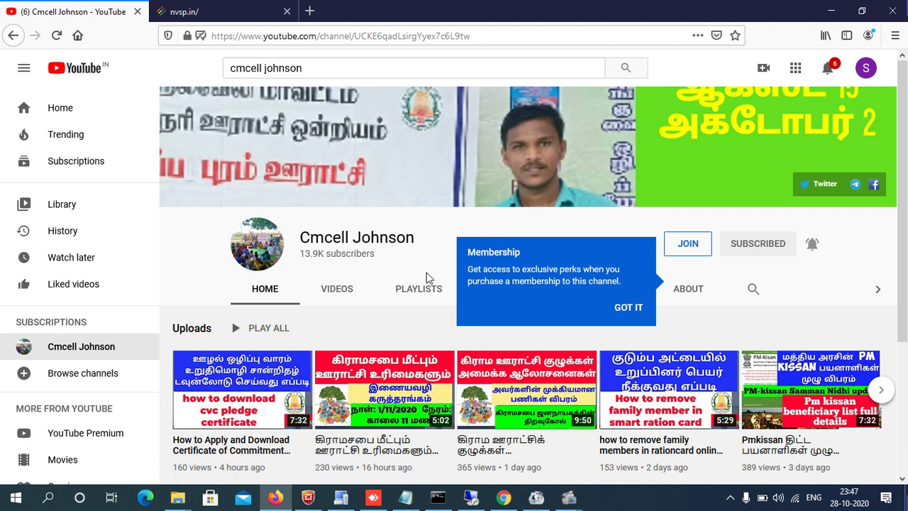
Show the YouTube channel's playlists and open its notification options.
click(424, 290)
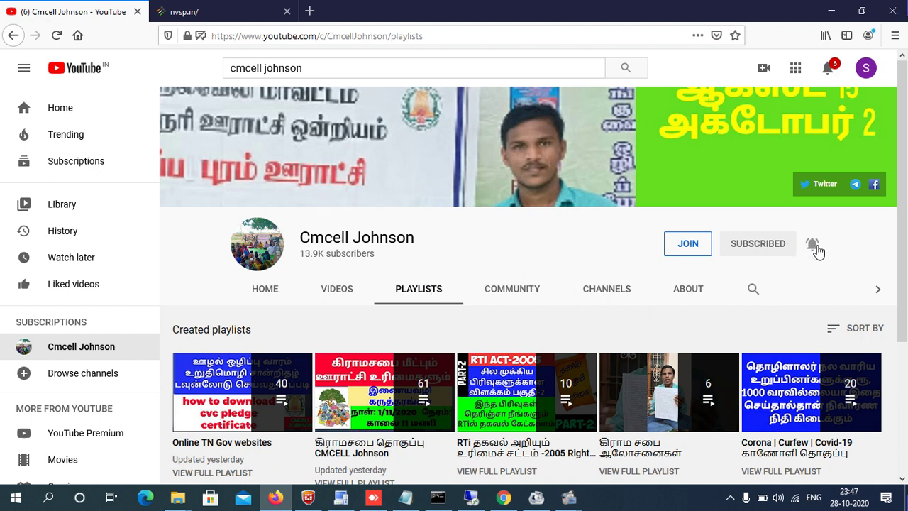
click(816, 247)
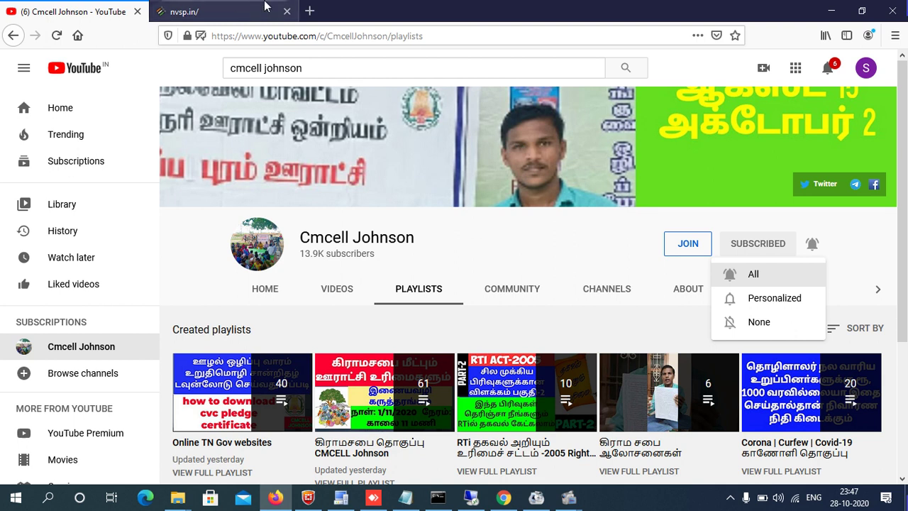
Switch to the National Voters' Services Portal home page and open its login and registration page.
click(237, 8)
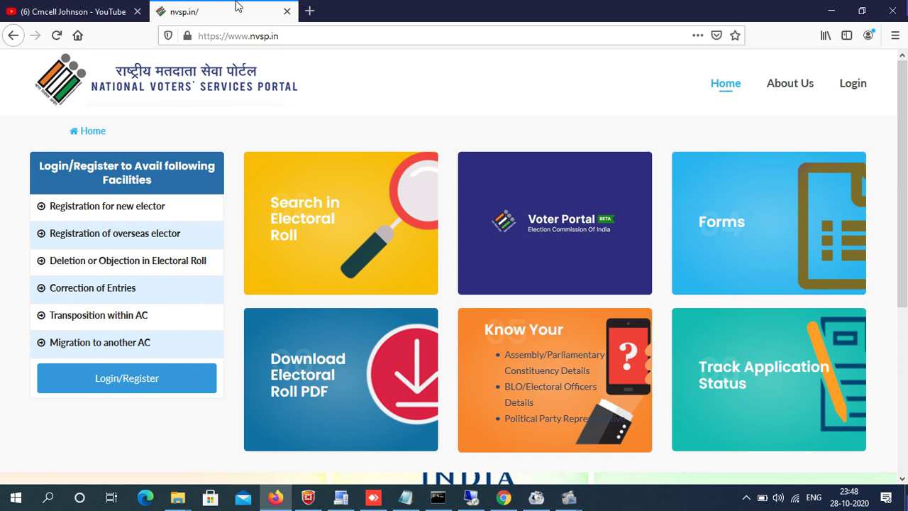
click(127, 378)
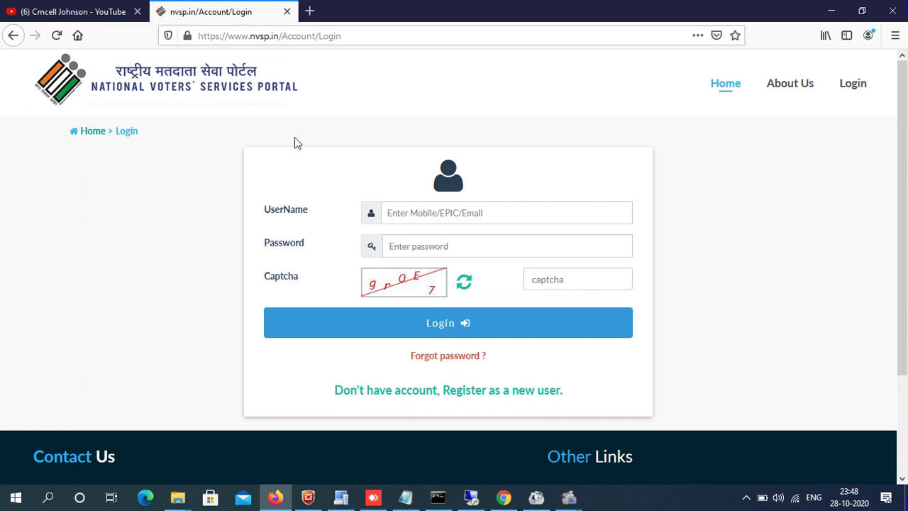
Return to the YouTube channel, set its notifications to All and look through the created playlists.
click(110, 10)
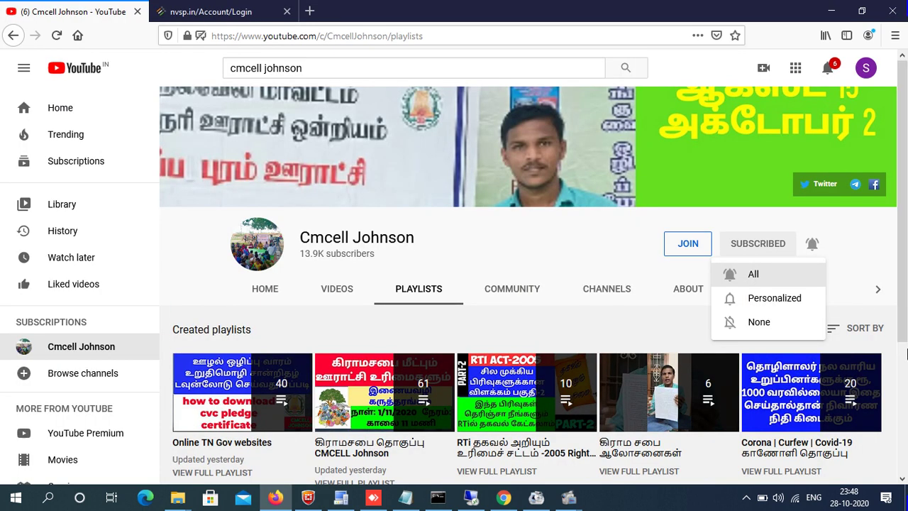
click(799, 271)
scroll(906, 385, down, 2)
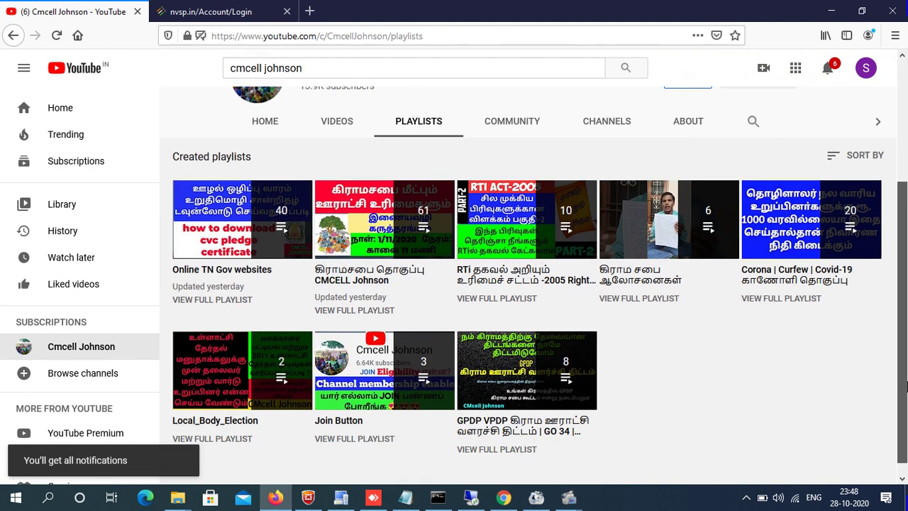
scroll(906, 385, down, 1)
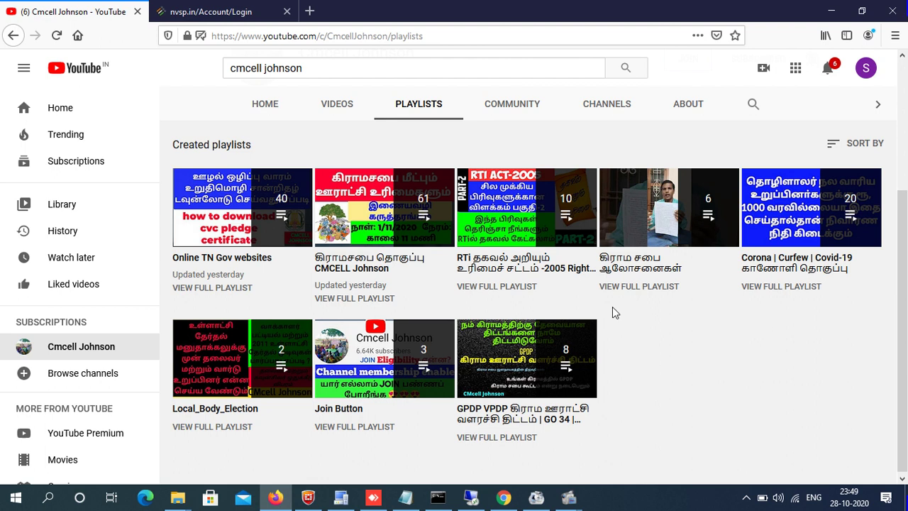
Switch from the portal's login page to the signed-in session in Chrome and open the portal's home page.
click(211, 11)
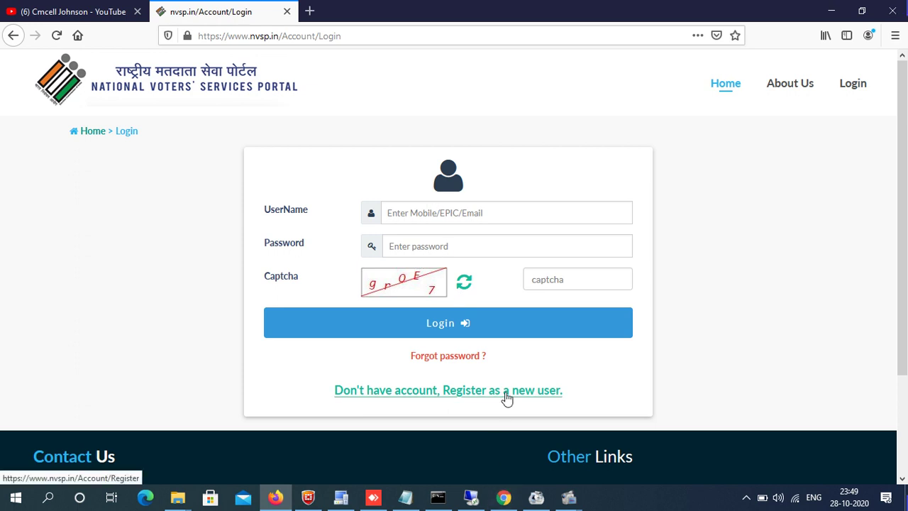
mouse_move(575, 503)
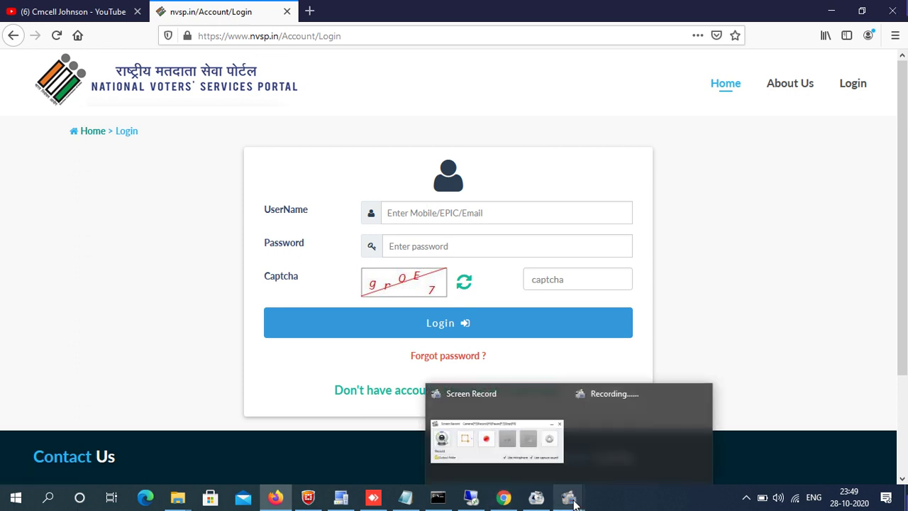
mouse_move(473, 434)
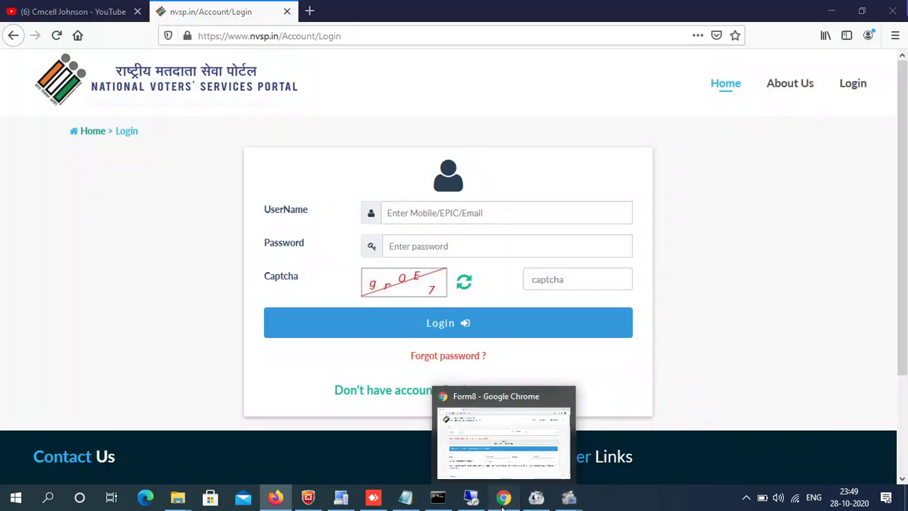
click(503, 497)
click(658, 81)
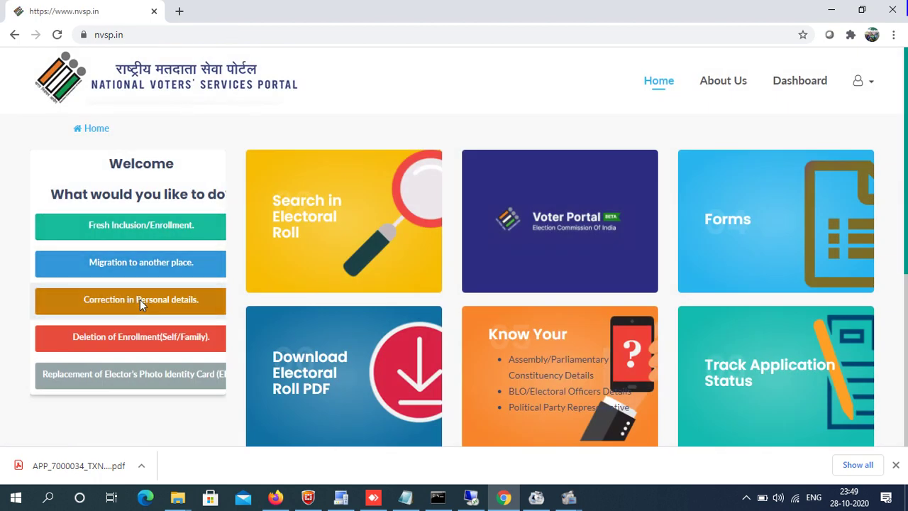
Open the form for correcting personal details with the Self option and set its language to English.
click(140, 299)
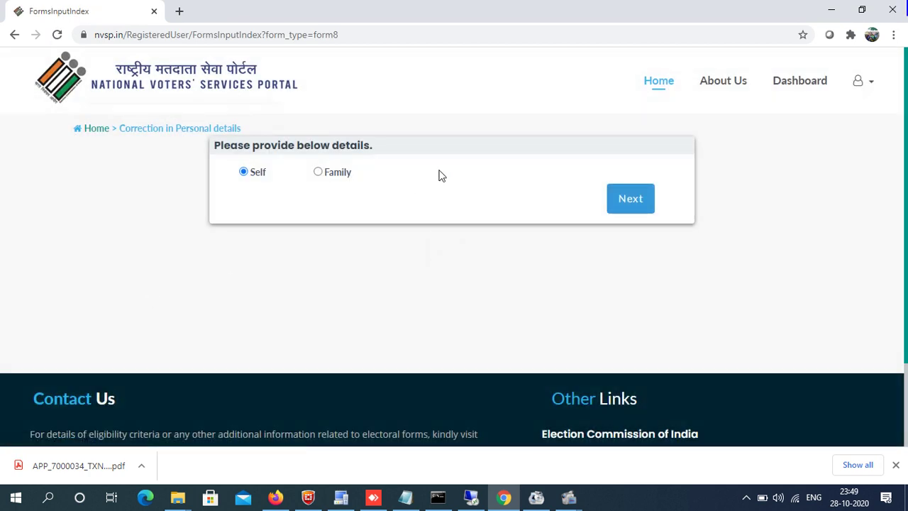
click(629, 202)
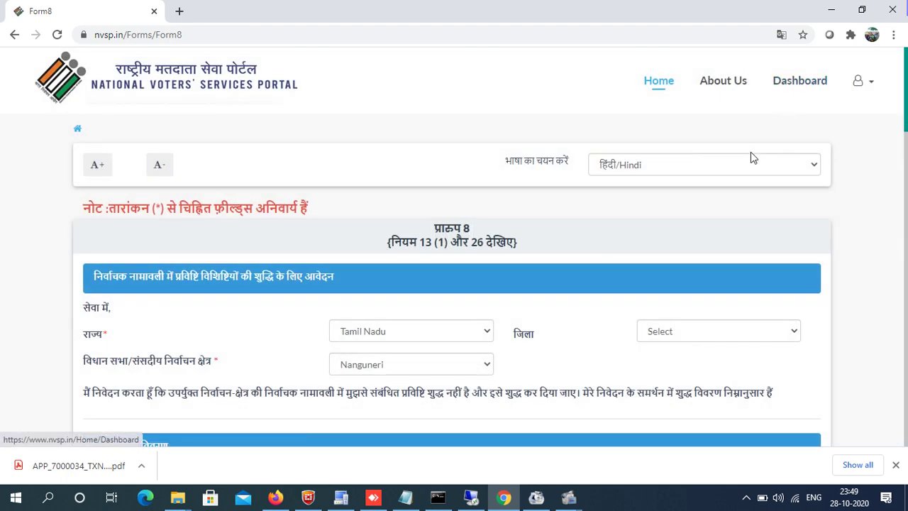
click(746, 168)
click(734, 194)
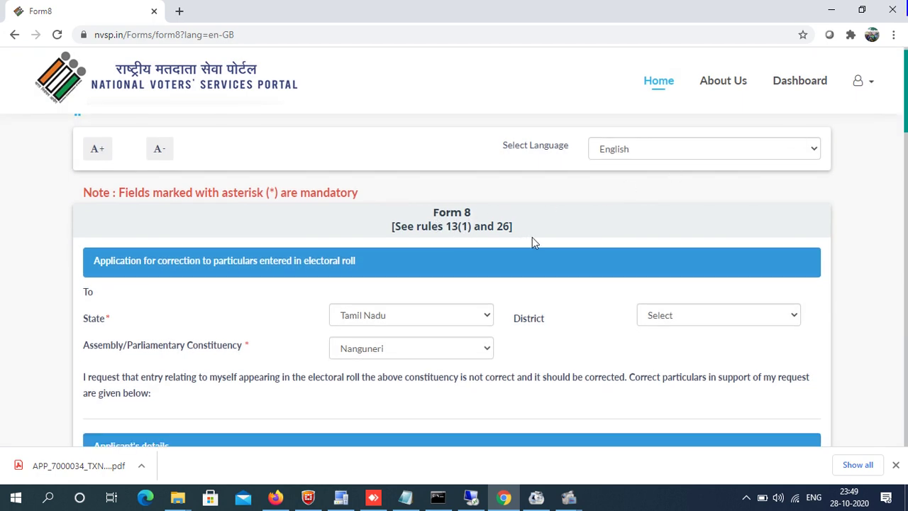
Set the form's district to TIRUNELVELI and the assembly constituency to Nanguneri.
click(653, 316)
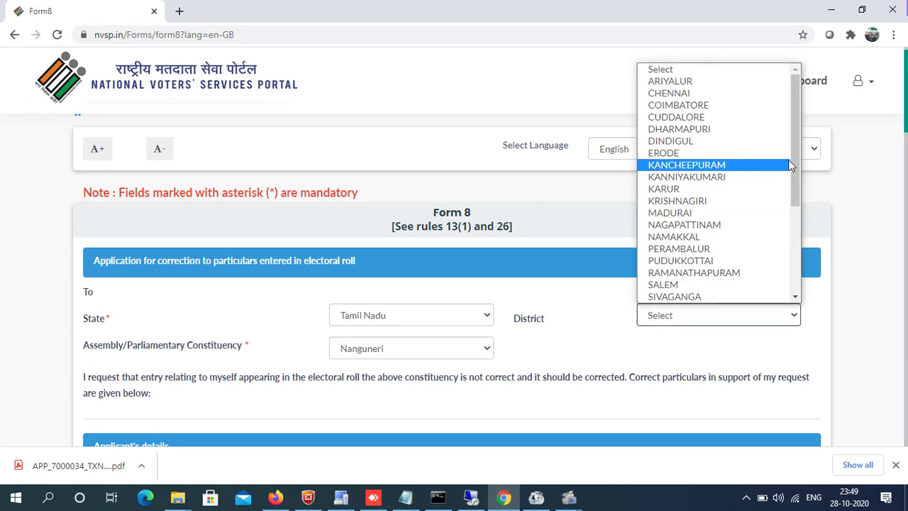
drag(791, 165, 794, 252)
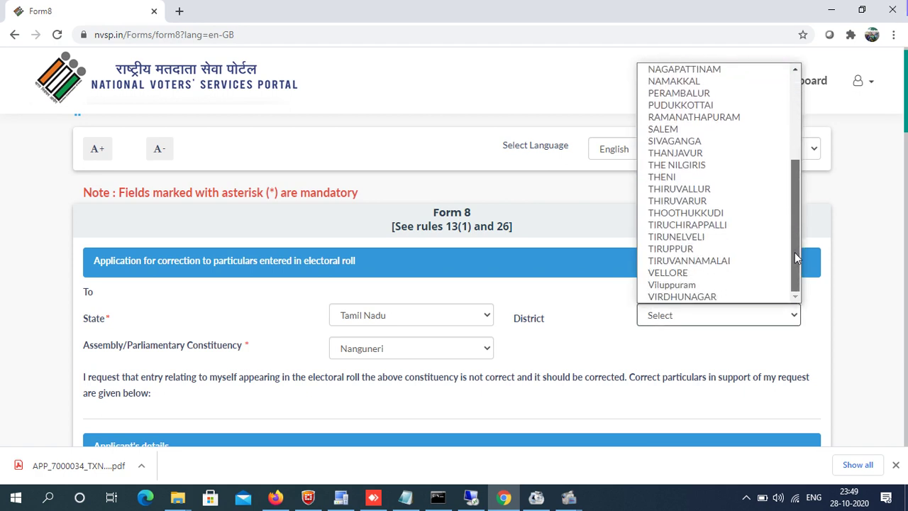
click(736, 243)
click(393, 356)
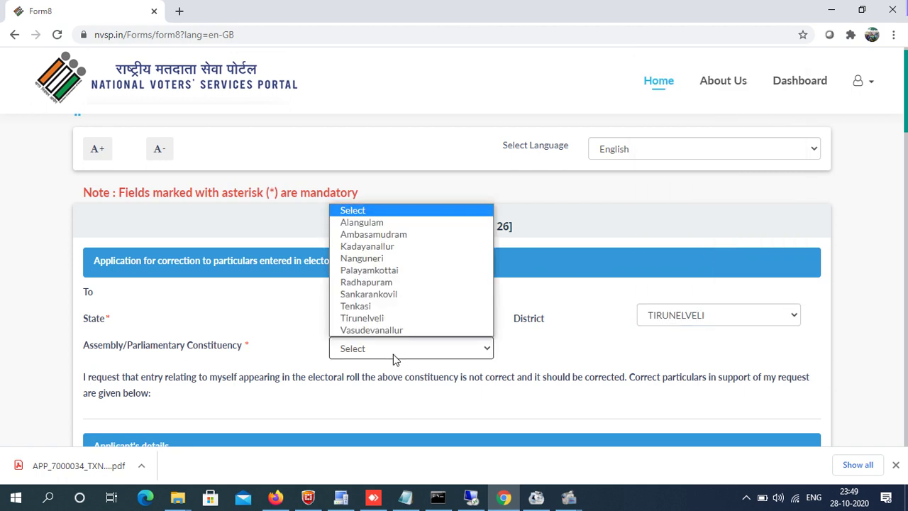
click(392, 259)
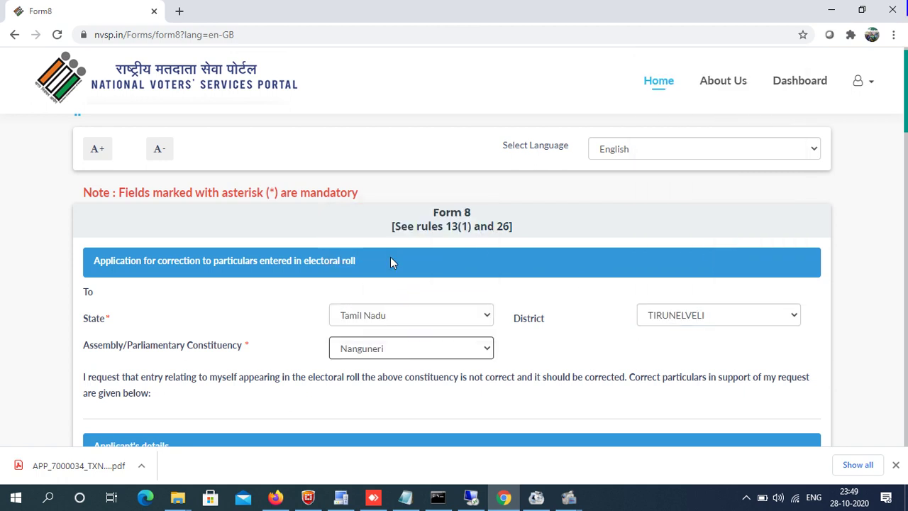
Mark My Photograph as the entry to correct in section (e) of Form 8.
scroll(906, 176, down, 3)
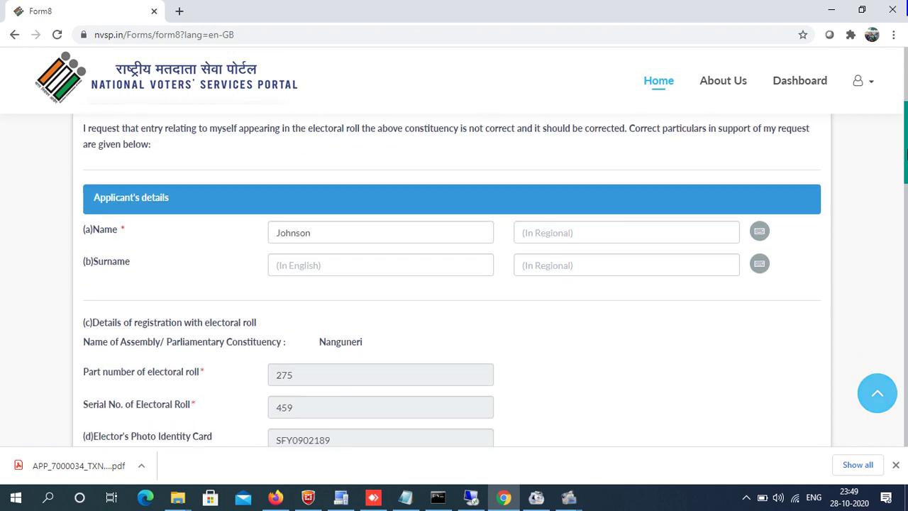
drag(906, 160, 905, 168)
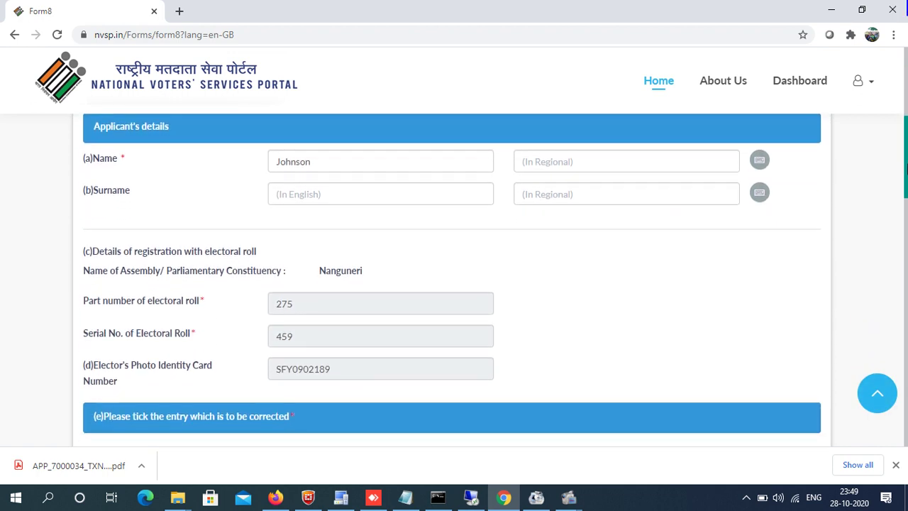
scroll(906, 168, down, 3)
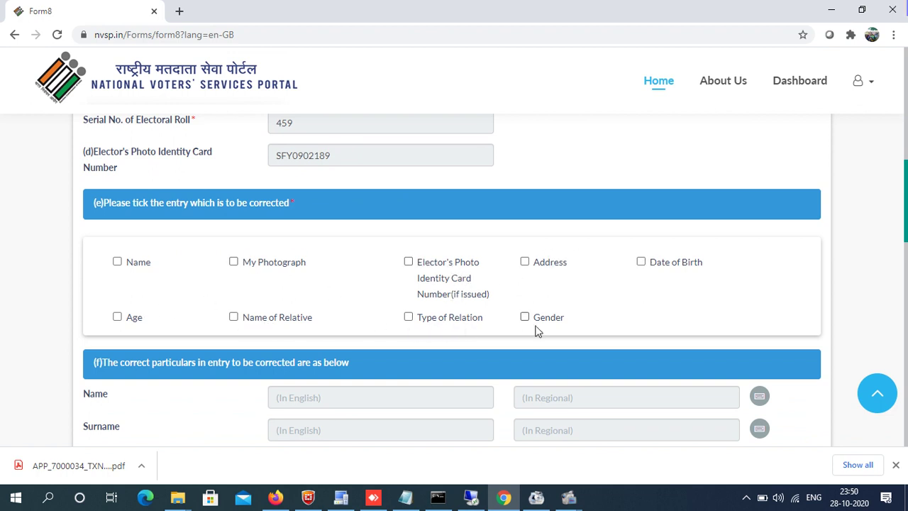
click(235, 262)
Upload the applicant's DSC_5850 JPG image, not the Copy version, as the supporting document for My Photograph.
drag(906, 185, 905, 345)
click(132, 235)
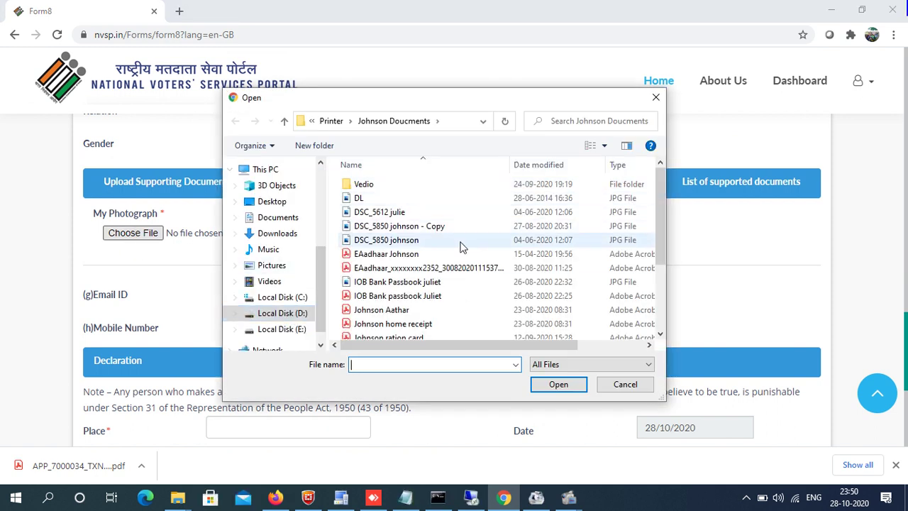
click(399, 243)
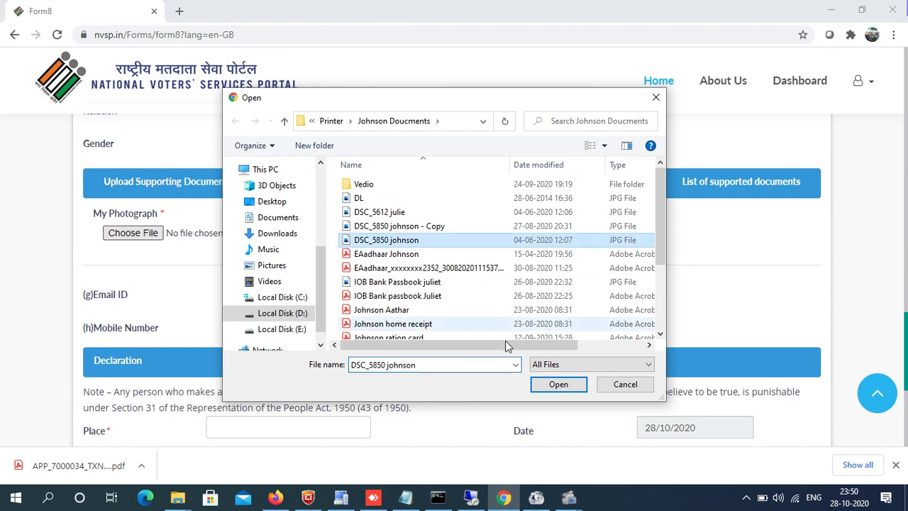
click(556, 384)
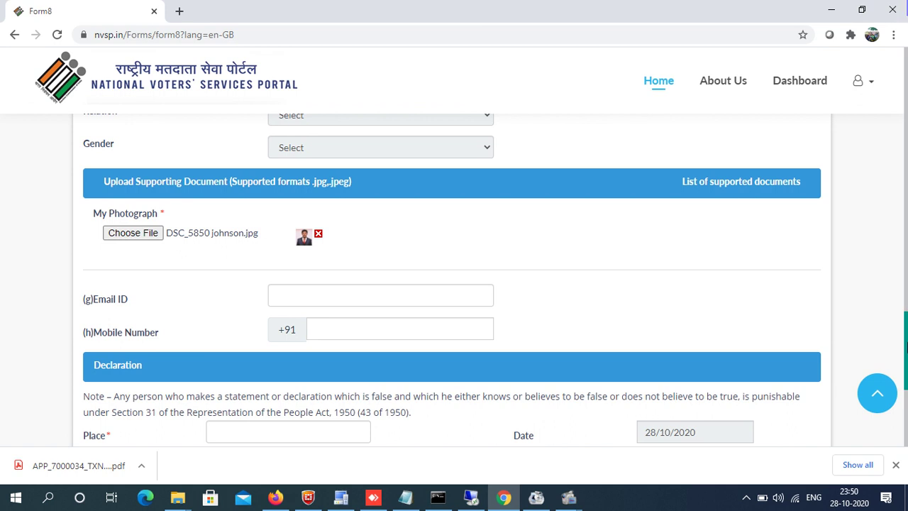
Enter the applicant's village as the Place in the declaration section.
drag(906, 346, 906, 373)
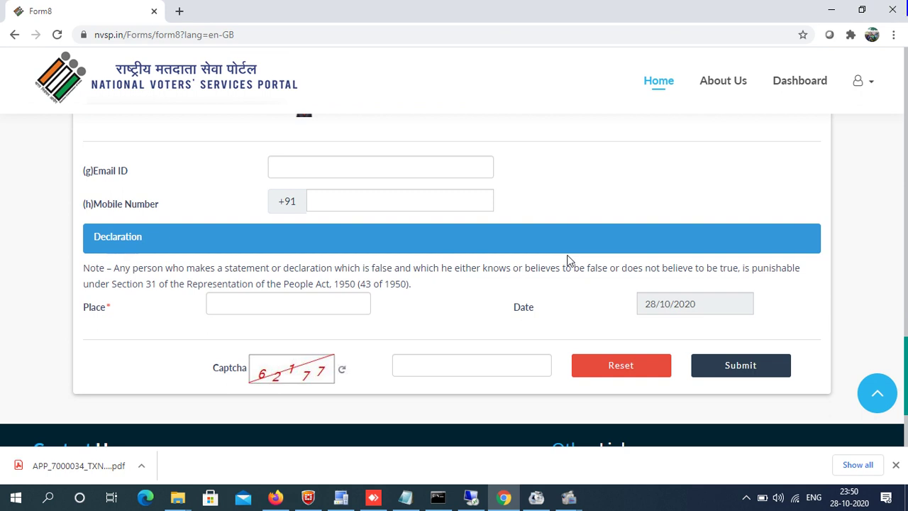
click(252, 306)
text(Alg)
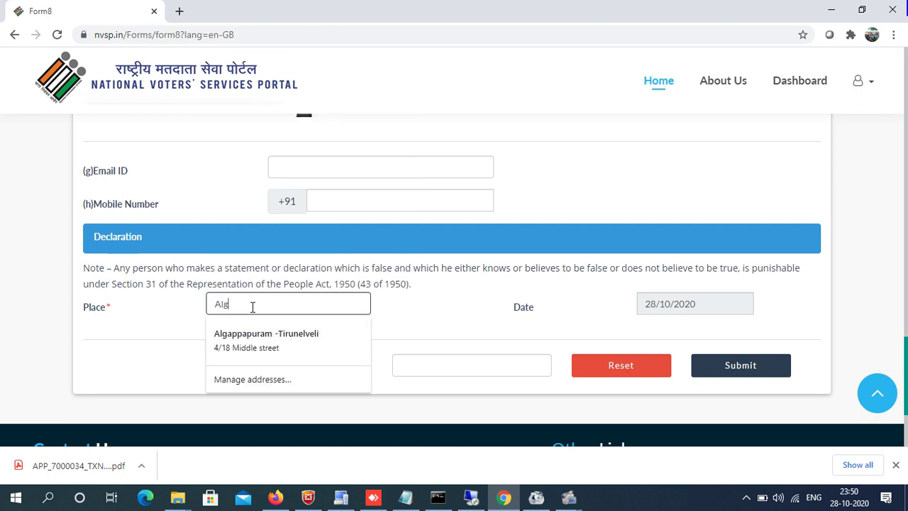
text(appapuram)
click(453, 312)
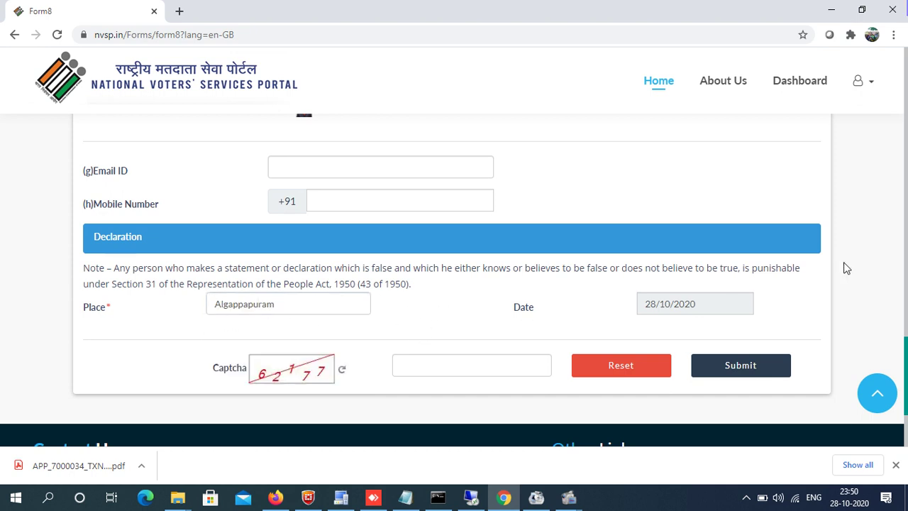
Fill in the captcha code shown below the declaration and submit the form.
scroll(895, 284, down, 1)
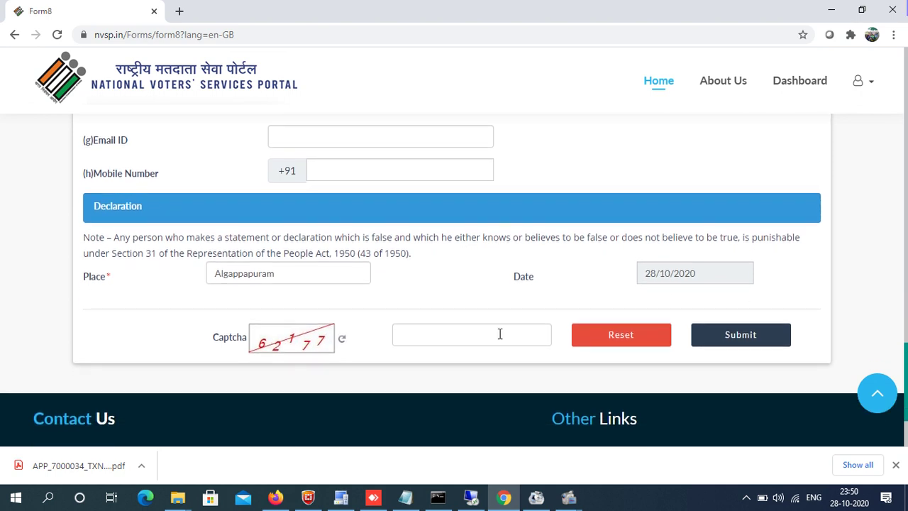
click(499, 334)
text(621)
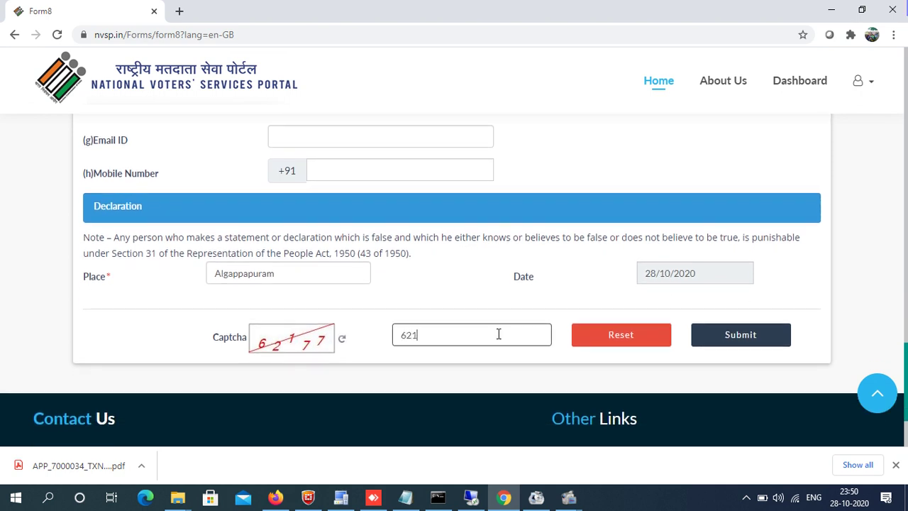
text(77)
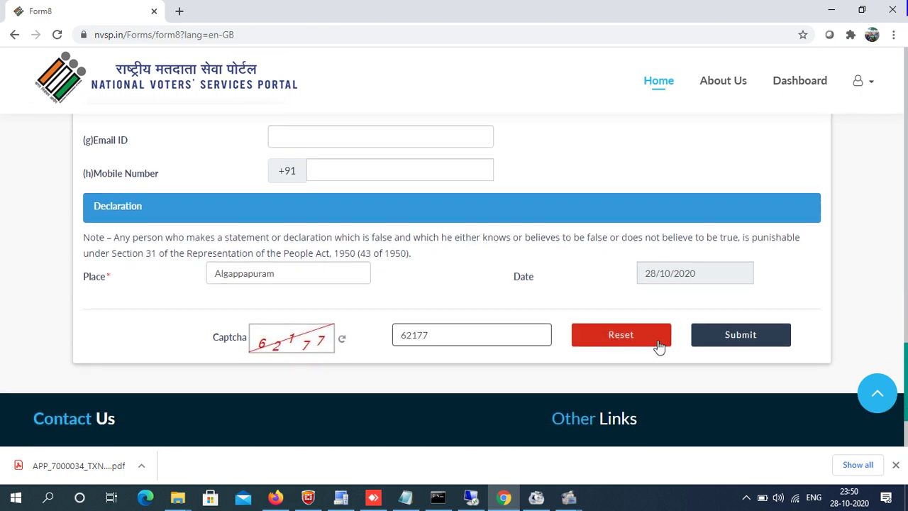
click(747, 340)
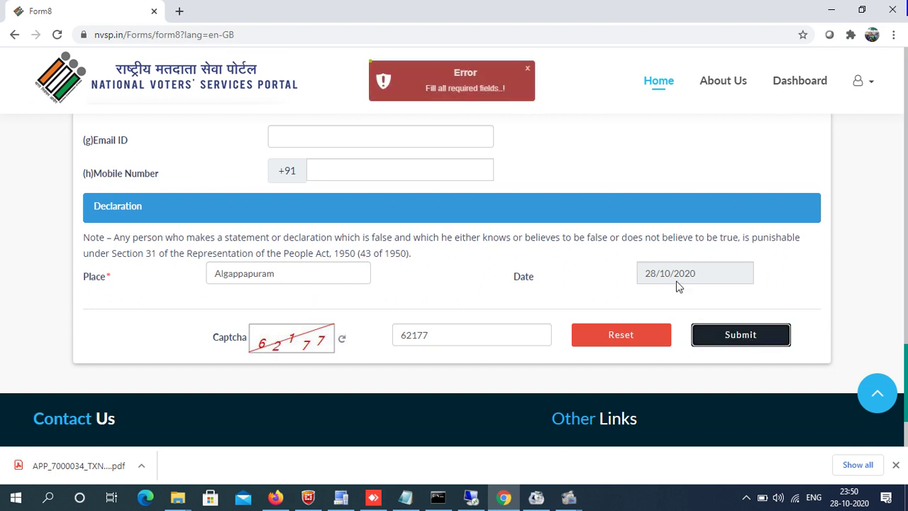
Enter the applicant's name in Tamil in the regional-language name field using the on-screen Inscript keyboard.
drag(905, 402, 854, 156)
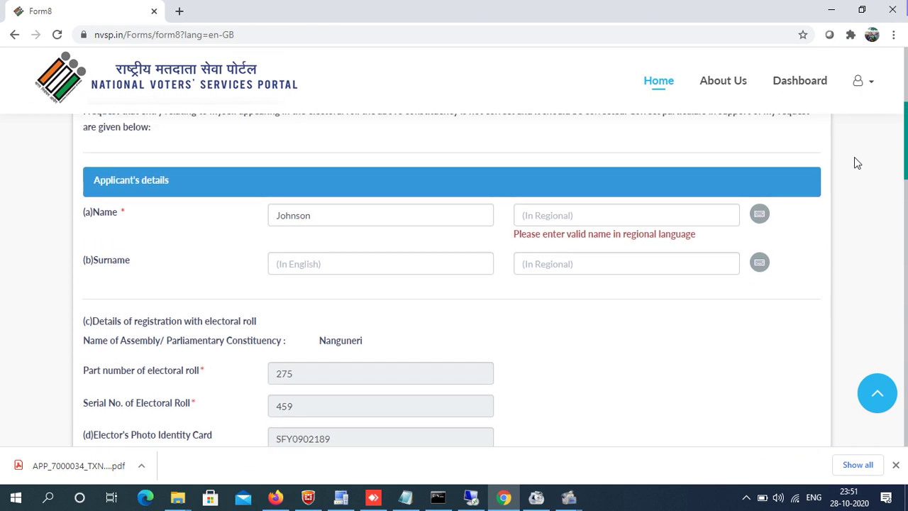
click(759, 213)
click(431, 261)
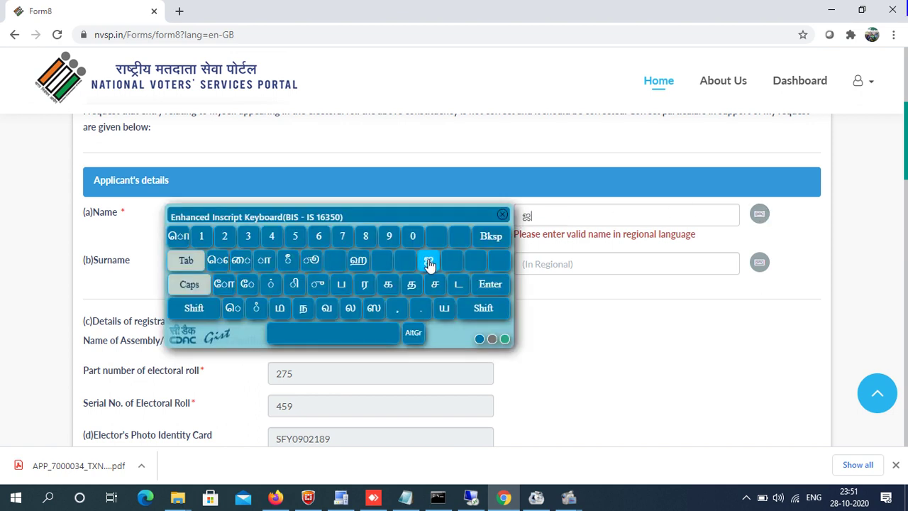
click(264, 261)
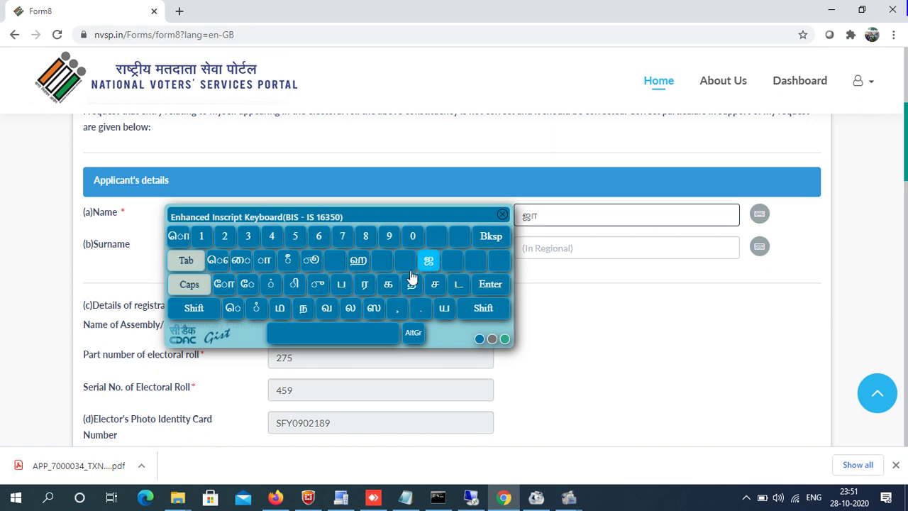
click(209, 311)
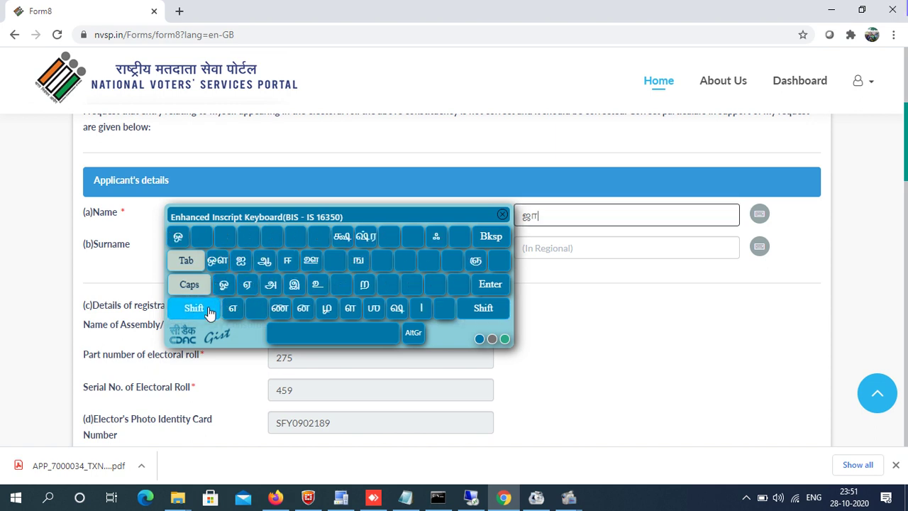
click(280, 308)
click(194, 310)
click(270, 284)
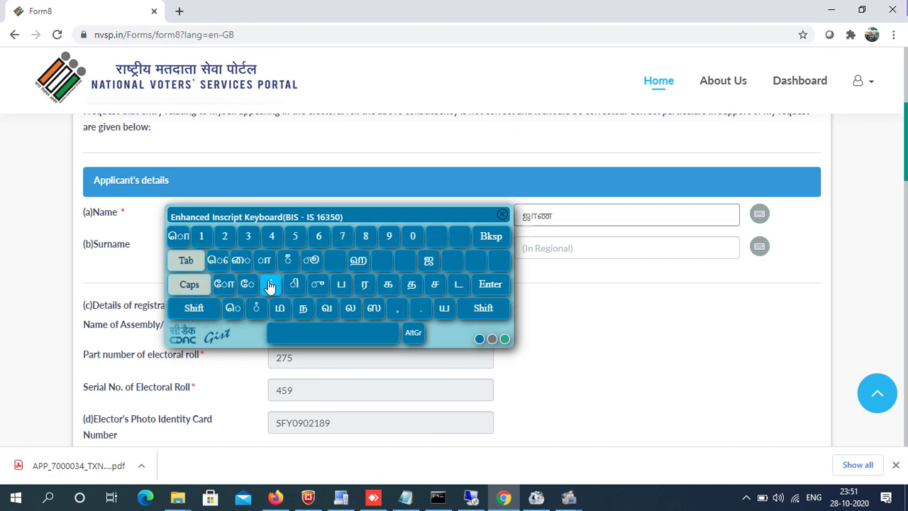
click(430, 284)
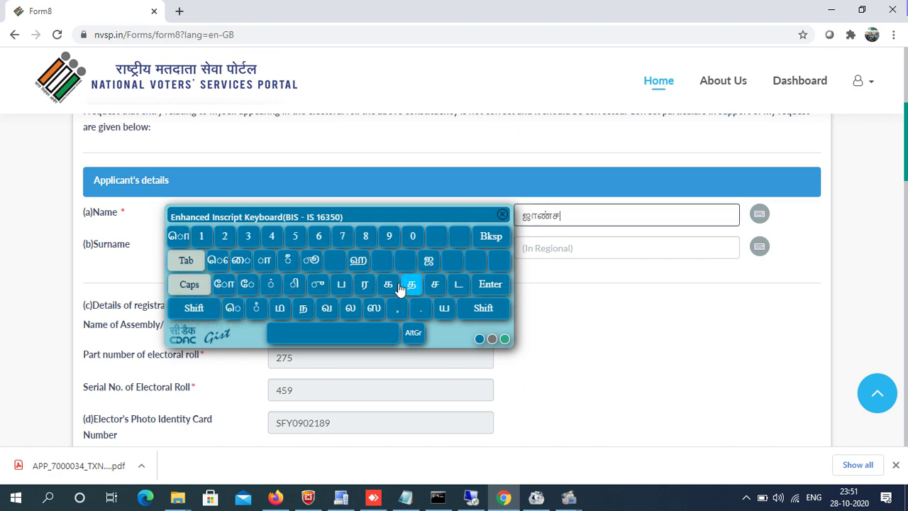
click(202, 310)
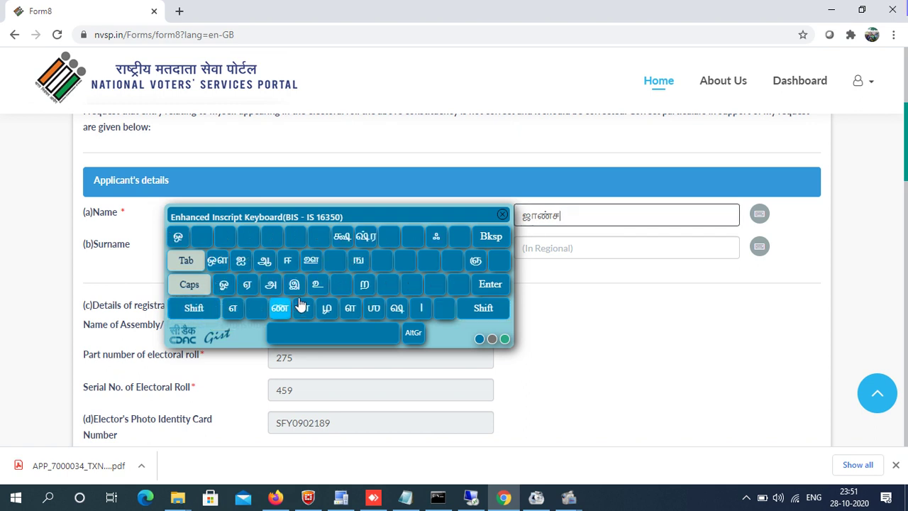
click(303, 310)
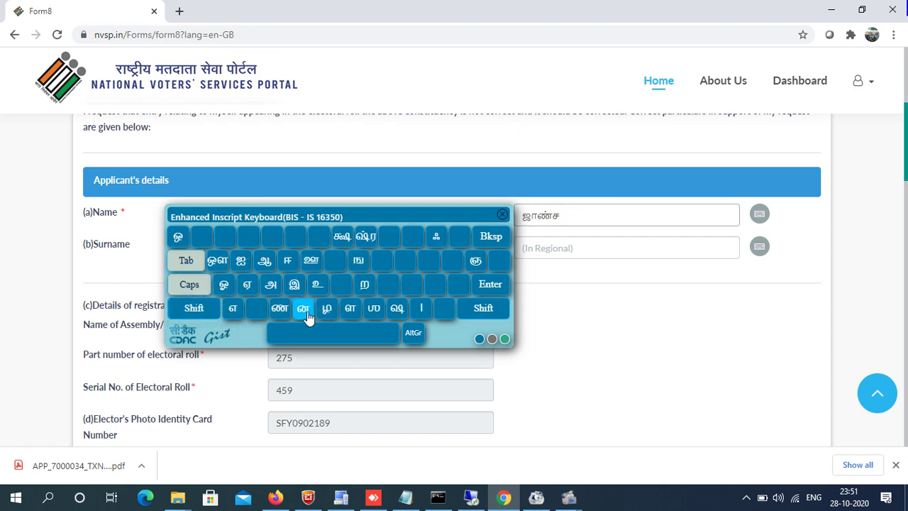
click(192, 310)
click(273, 283)
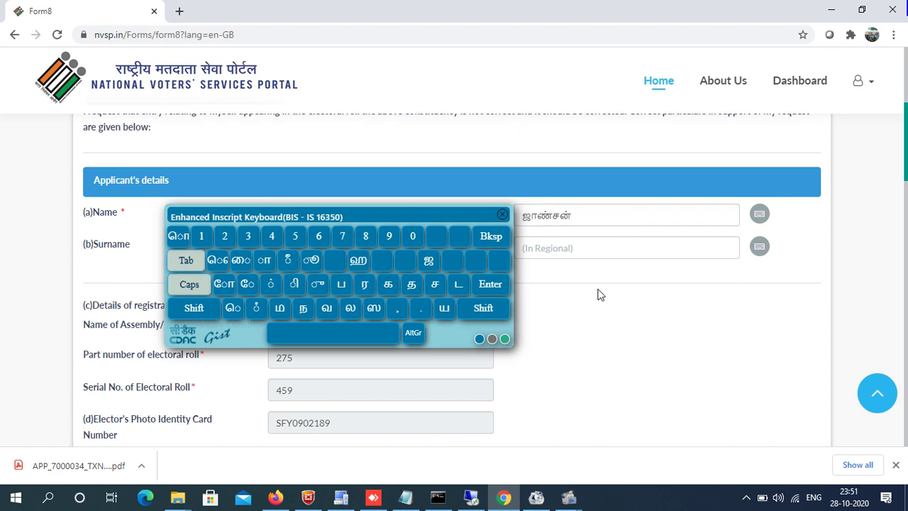
click(503, 215)
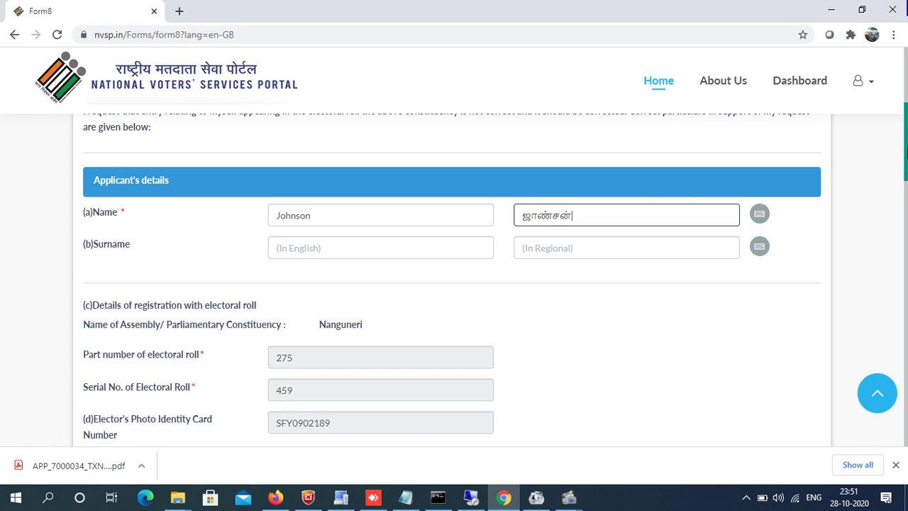
Submit the completed Form 8 again with the declaration and captcha already filled in.
drag(906, 147, 906, 394)
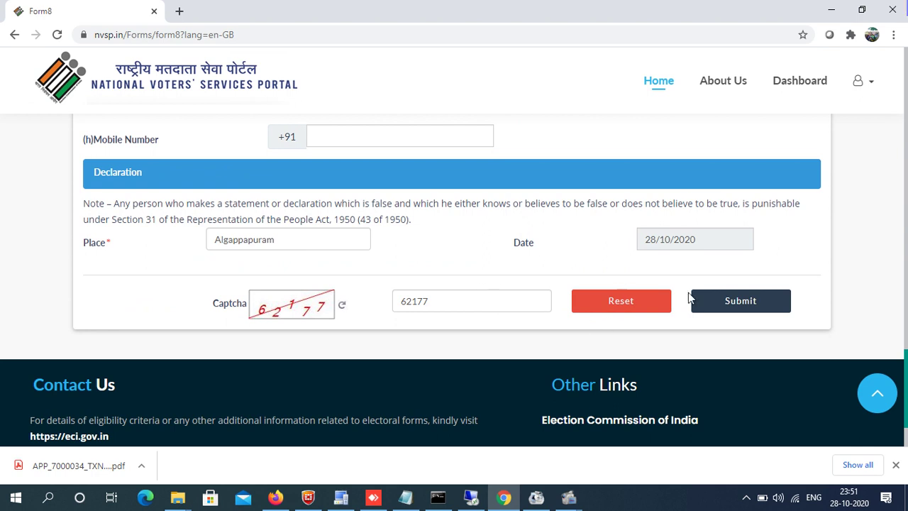
click(719, 300)
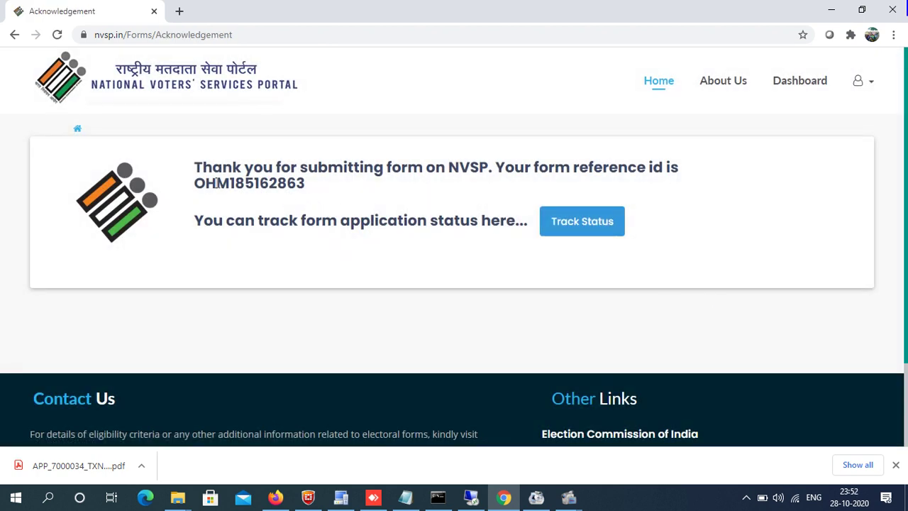
Copy the form reference id from the acknowledgement page into a blank Word document and dismiss the Office activation wizard.
drag(196, 182, 303, 182)
key(ctrl+c)
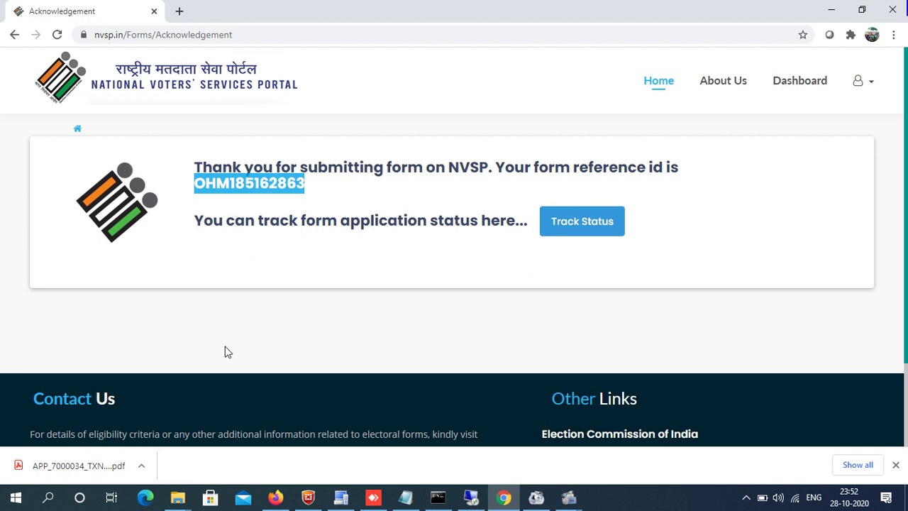
click(57, 499)
text(wo)
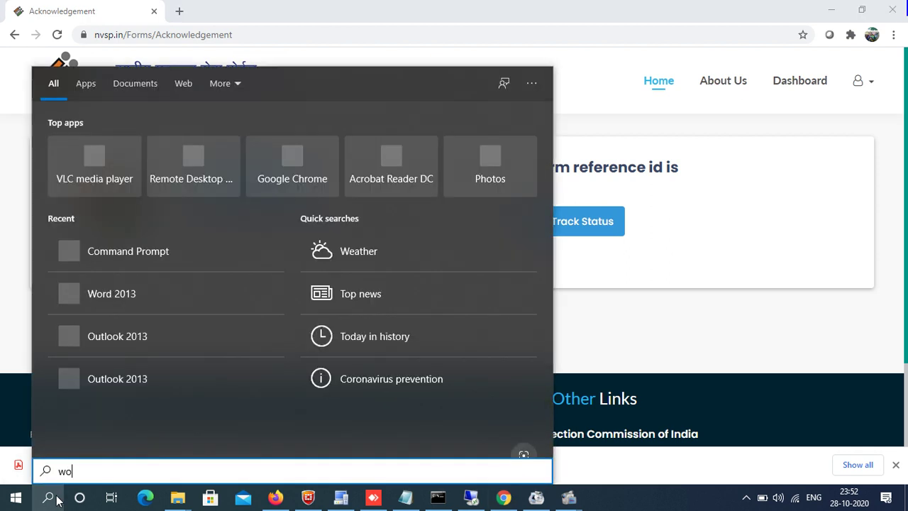
text(rd)
key(Return)
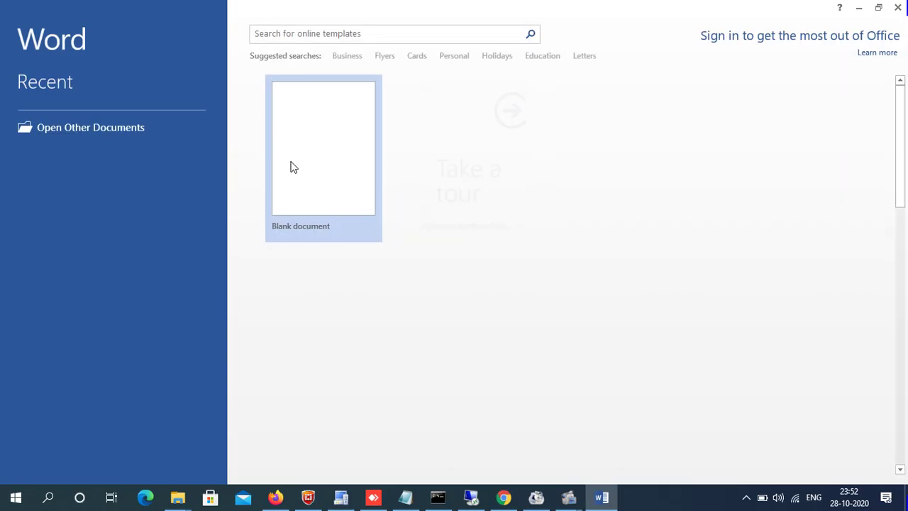
click(290, 166)
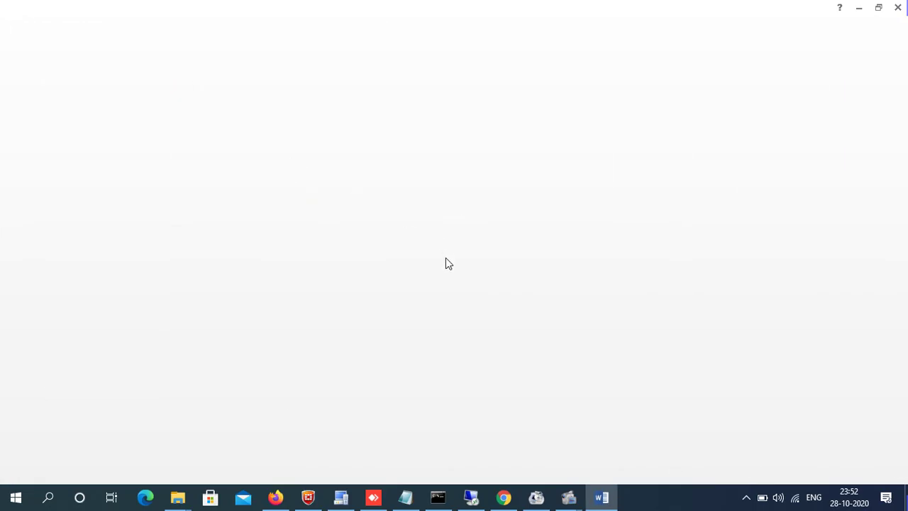
key(ctrl+v)
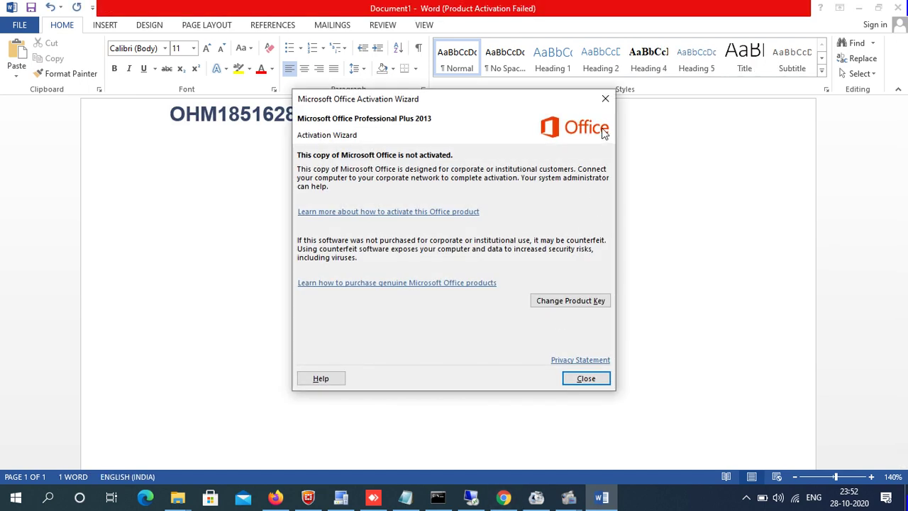
click(605, 99)
Return to Chrome, track the application's status with the copied reference id, and examine the progress stages and applicant details.
click(503, 496)
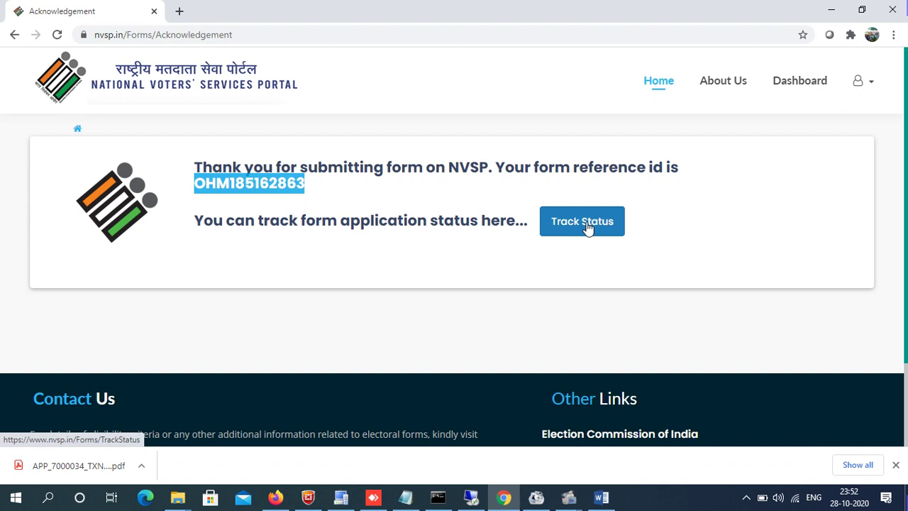
click(587, 226)
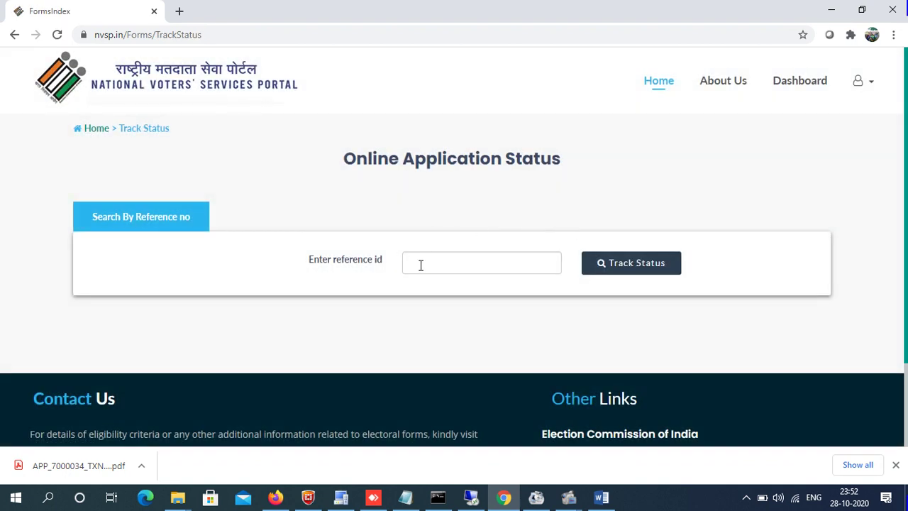
click(421, 265)
key(ctrl+v)
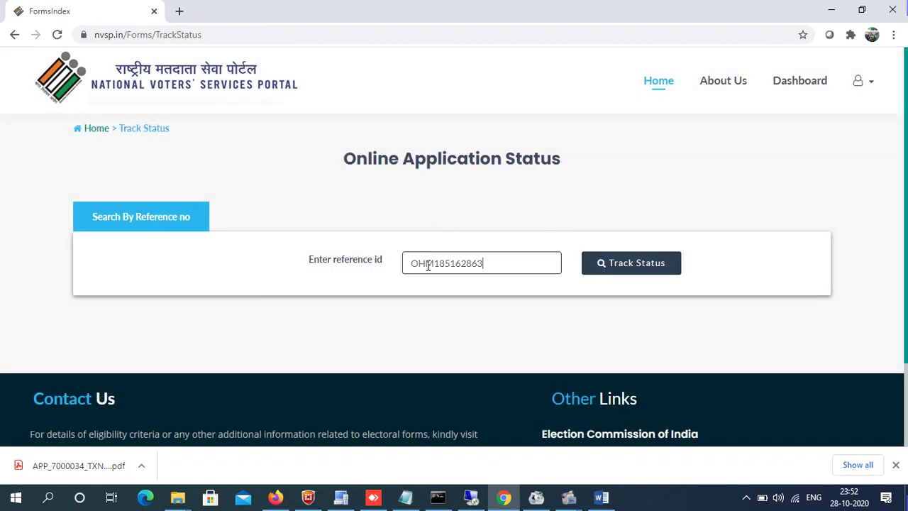
click(615, 266)
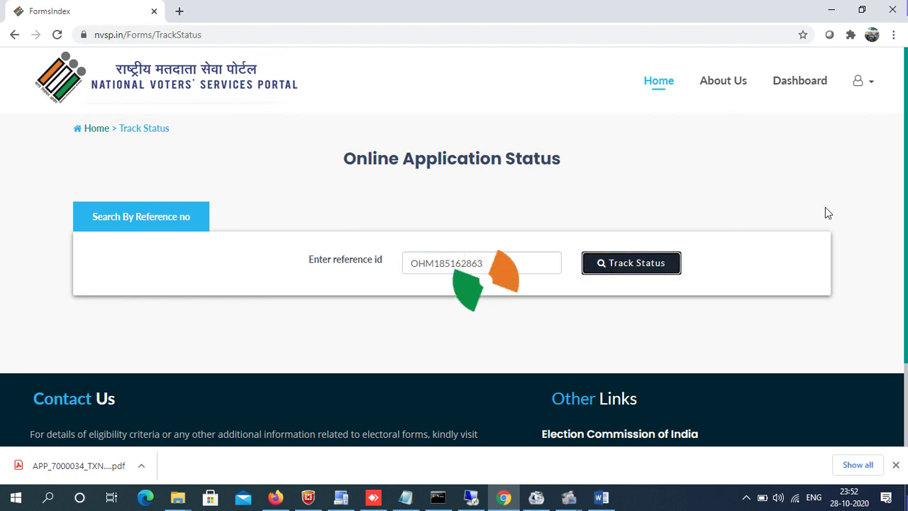
drag(905, 188, 906, 259)
scroll(573, 234, up, 2)
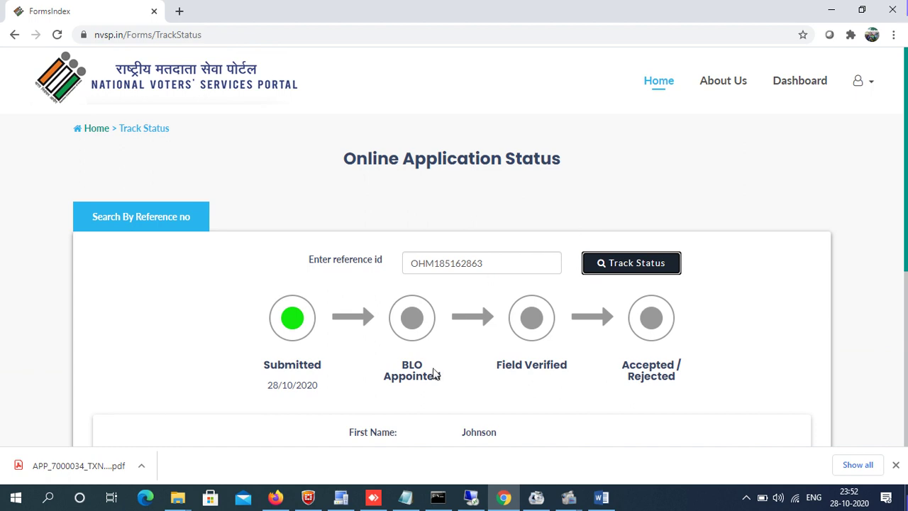
scroll(539, 238, down, 2)
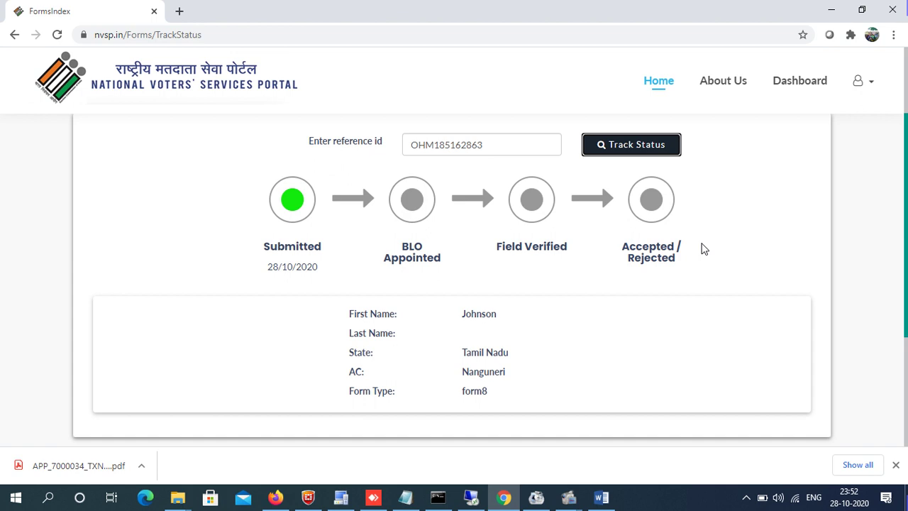
Switch to the YouTube channel page in Firefox and open the notification options for the subscribed channel.
click(275, 497)
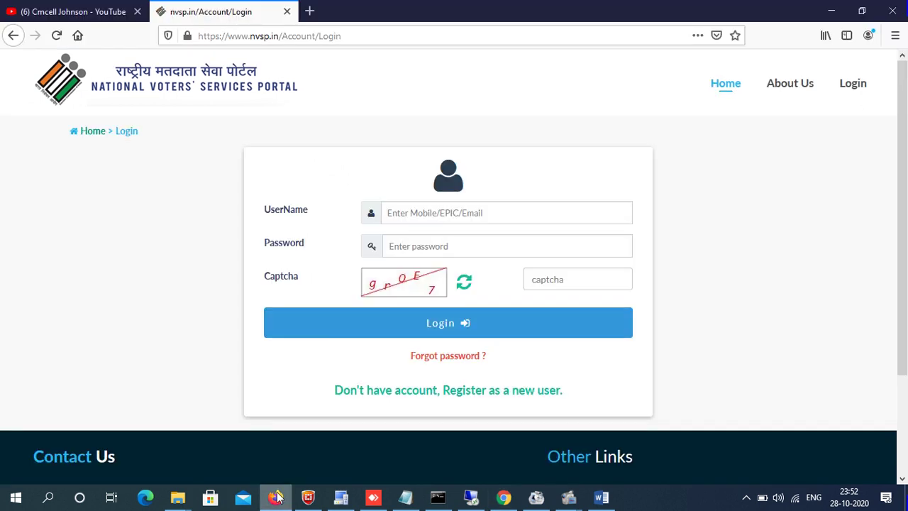
click(71, 12)
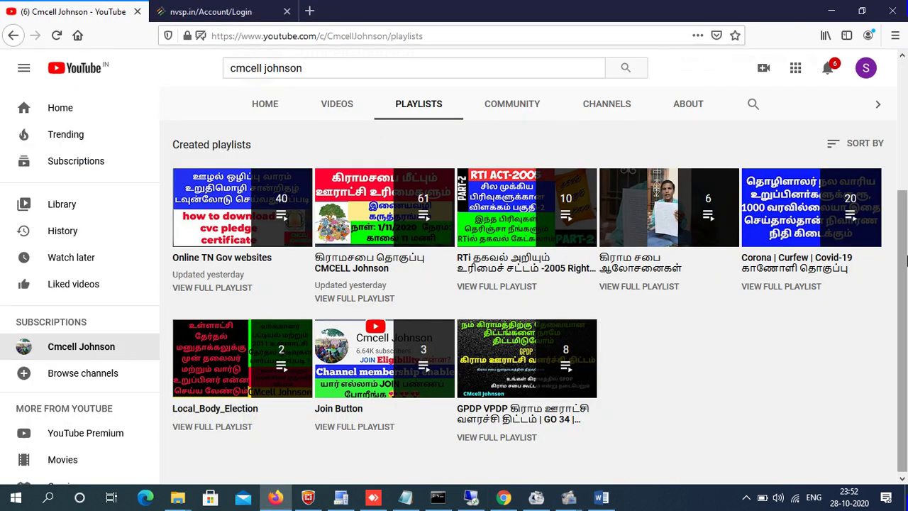
drag(906, 297, 906, 147)
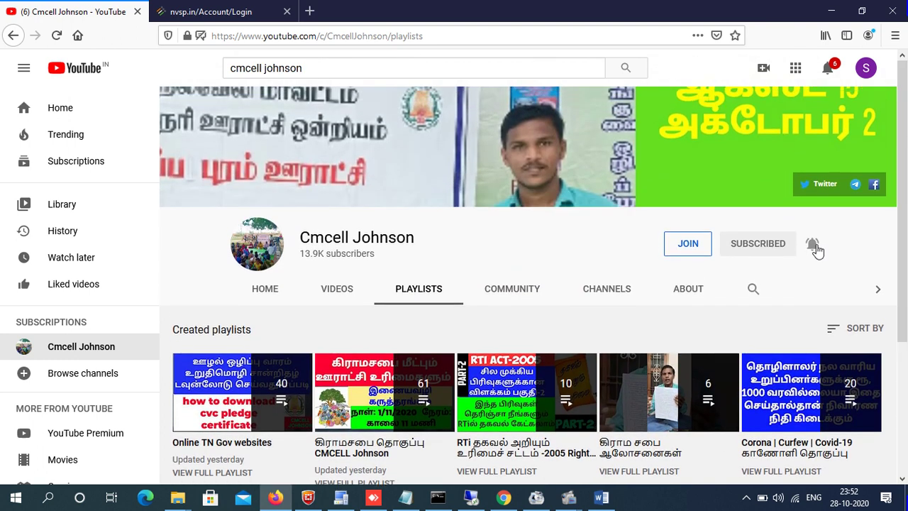
click(812, 246)
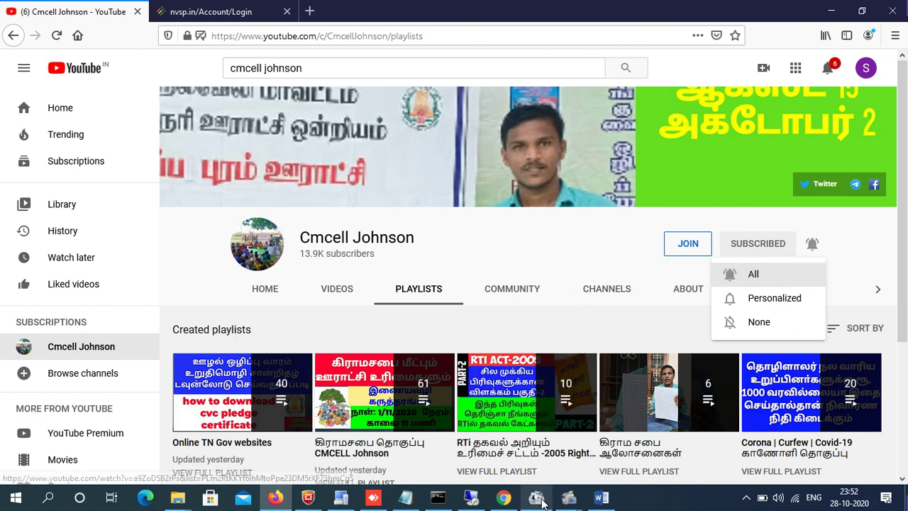
mouse_move(568, 497)
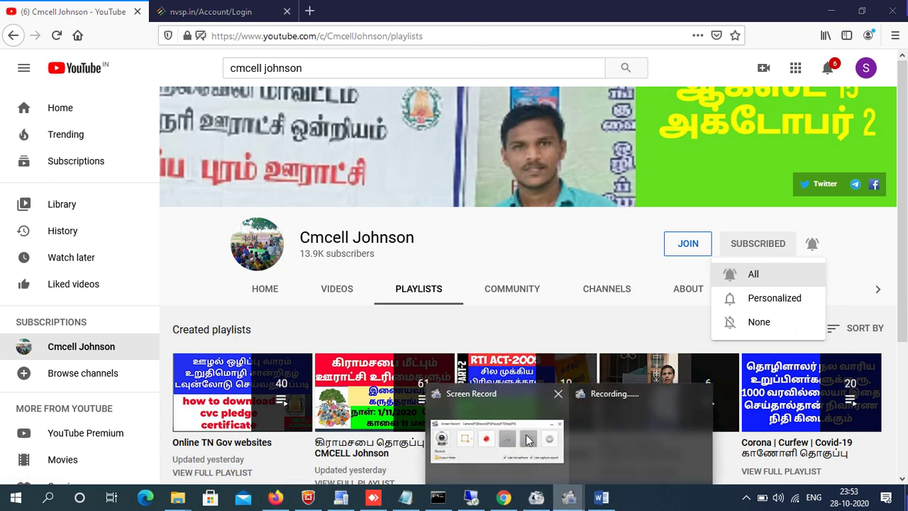